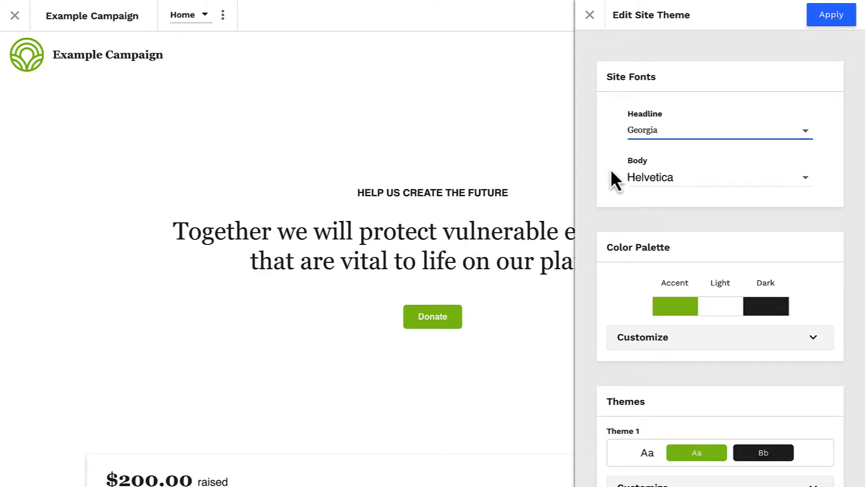
- Close the site theme editor and examine the text size options available for the hero headline without changing it
{"action": "left_click", "coordinate": [591, 21]}
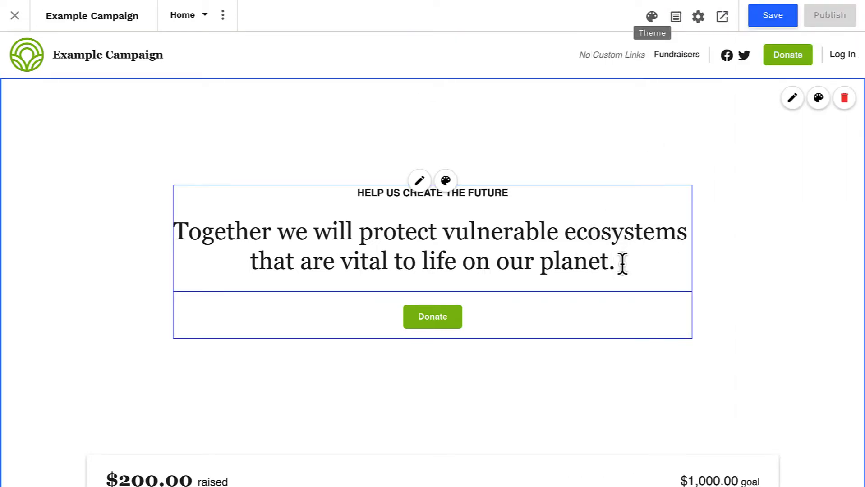
{"action": "left_click_drag", "start_coordinate": [619, 262], "coordinate": [177, 230]}
{"action": "left_click", "coordinate": [241, 172]}
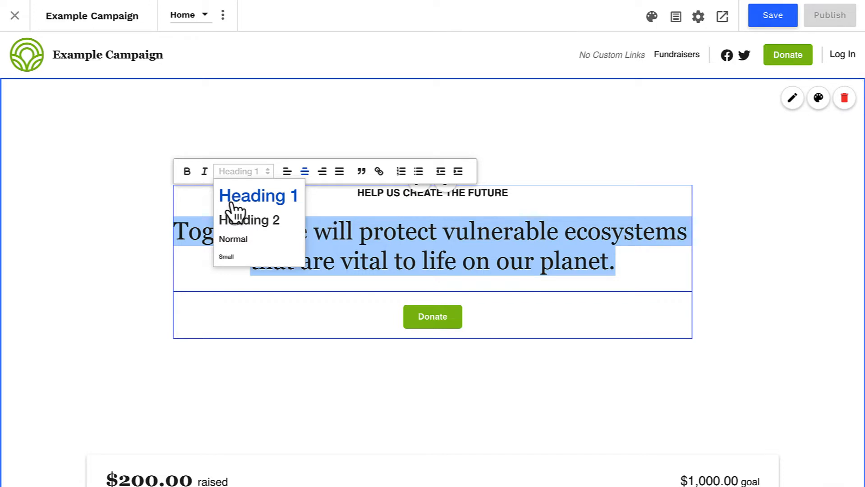
{"action": "left_click", "coordinate": [155, 218]}
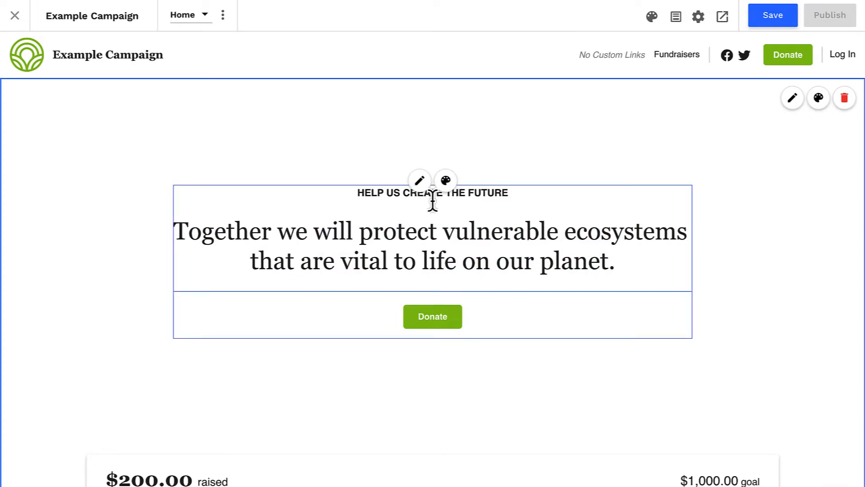
{"action": "mouse_move", "coordinate": [430, 329]}
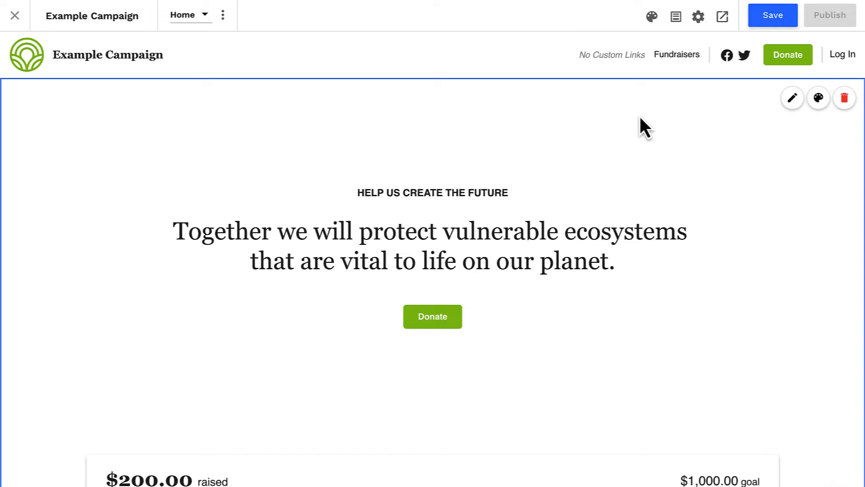
- Examine the site theme's color palette, its Accent color options and the three themes, and leave the theme editor without changes
{"action": "left_click", "coordinate": [651, 17]}
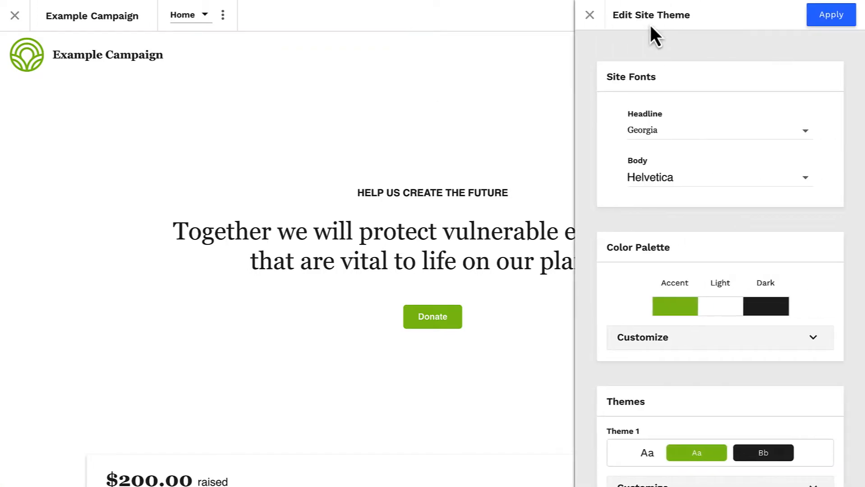
{"action": "scroll", "coordinate": [593, 250], "scroll_direction": "down", "scroll_amount": 5}
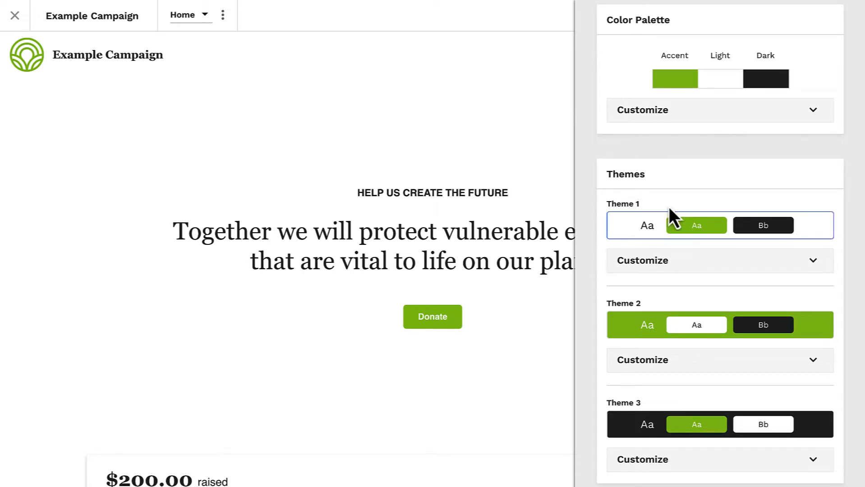
{"action": "left_click", "coordinate": [814, 111]}
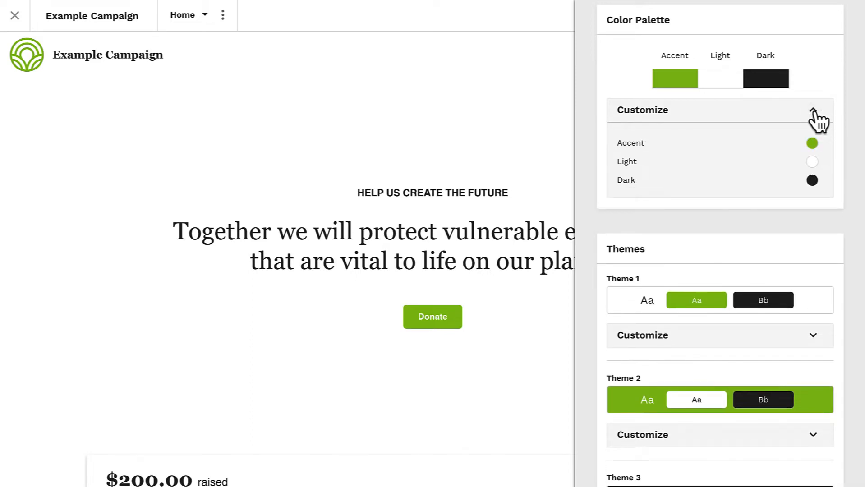
{"action": "left_click", "coordinate": [812, 143]}
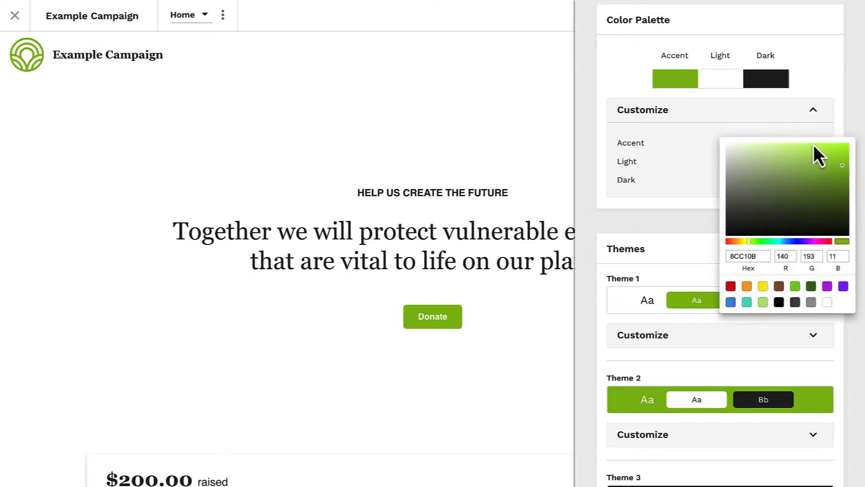
{"action": "left_click", "coordinate": [839, 128]}
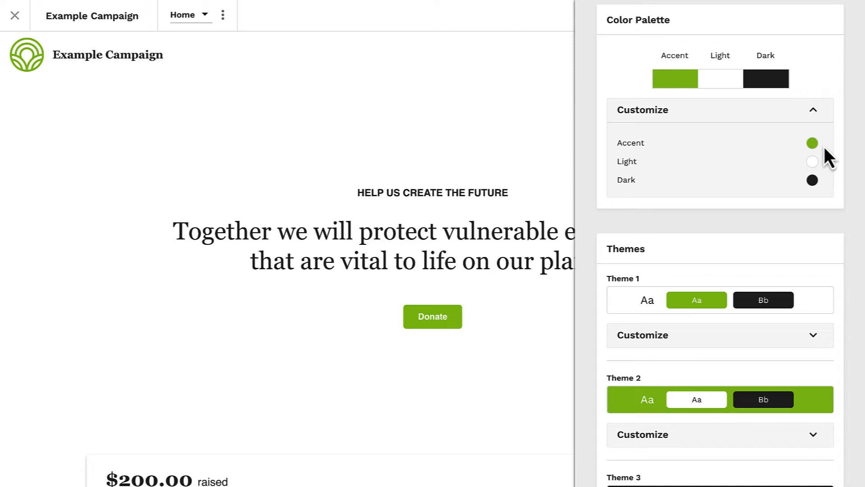
{"action": "scroll", "coordinate": [823, 145], "scroll_direction": "down", "scroll_amount": 3}
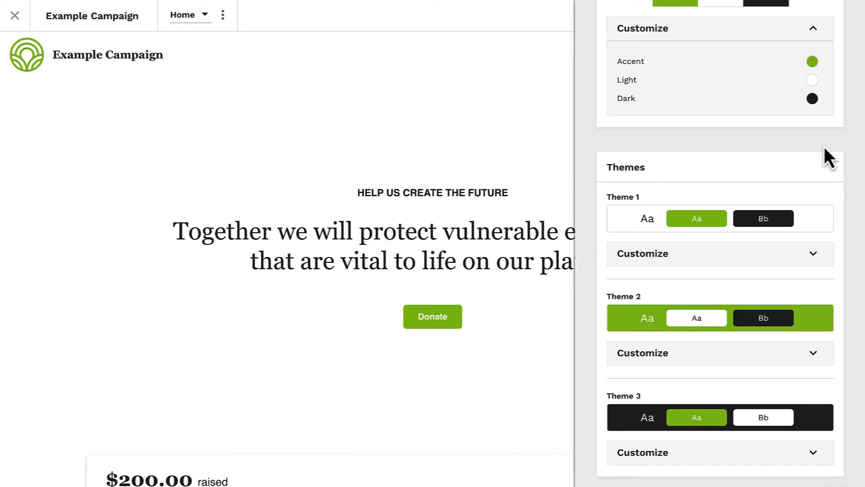
{"action": "scroll", "coordinate": [822, 145], "scroll_direction": "up", "scroll_amount": 11}
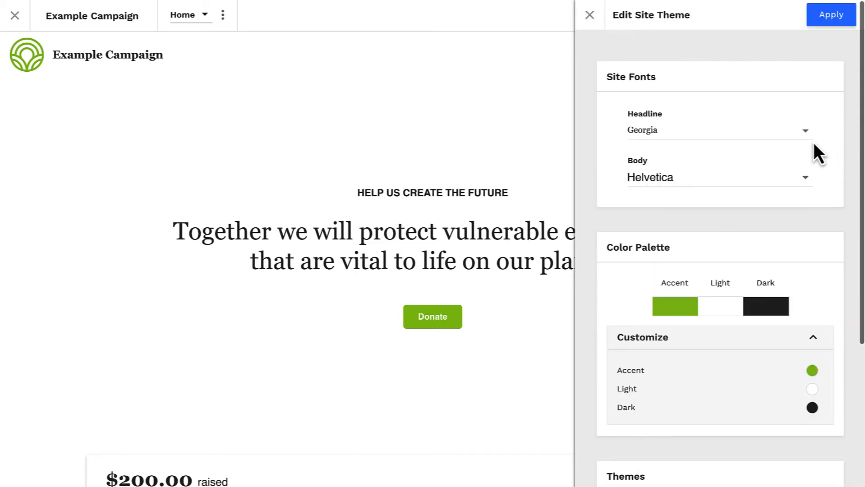
{"action": "left_click", "coordinate": [596, 25]}
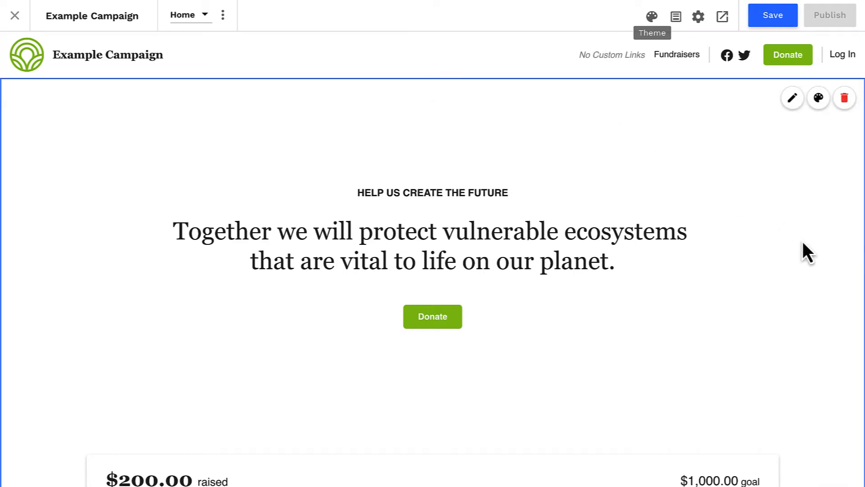
- Look through the Home page sections to see how the theme colors are used
{"action": "scroll", "coordinate": [803, 241], "scroll_direction": "down", "scroll_amount": 3}
{"action": "scroll", "coordinate": [802, 241], "scroll_direction": "down", "scroll_amount": 6}
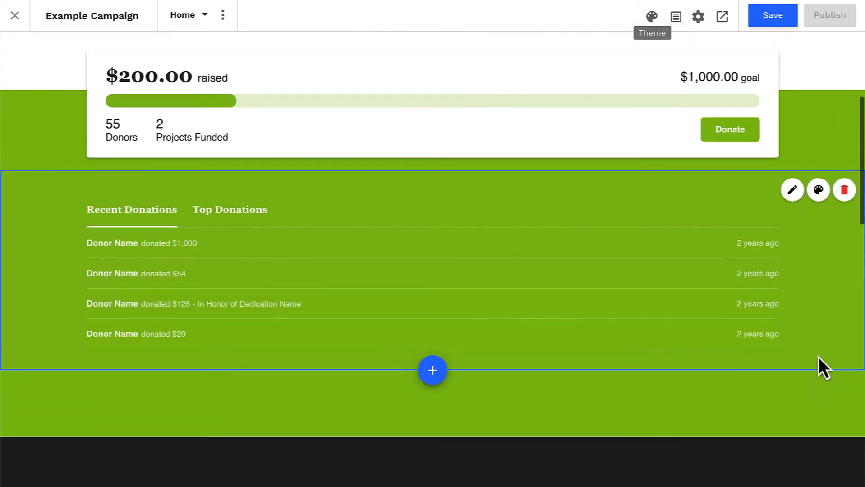
{"action": "scroll", "coordinate": [819, 358], "scroll_direction": "down", "scroll_amount": 6}
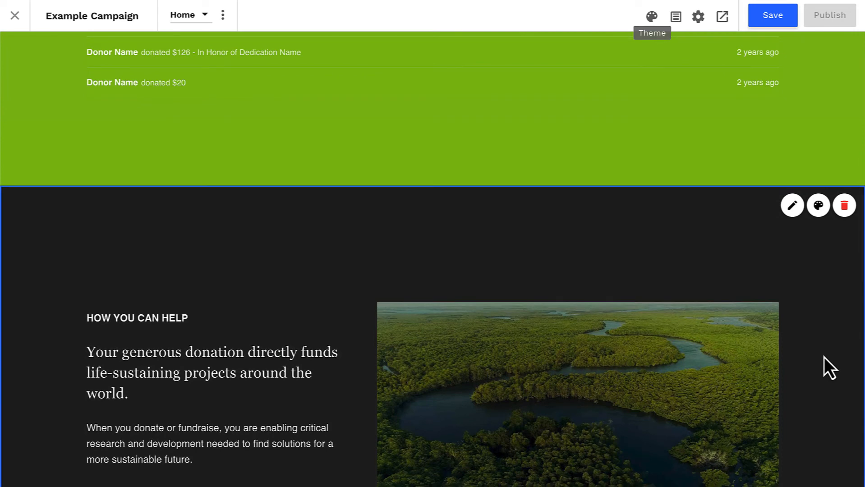
{"action": "scroll", "coordinate": [824, 358], "scroll_direction": "up", "scroll_amount": 3}
{"action": "scroll", "coordinate": [824, 357], "scroll_direction": "up", "scroll_amount": 12}
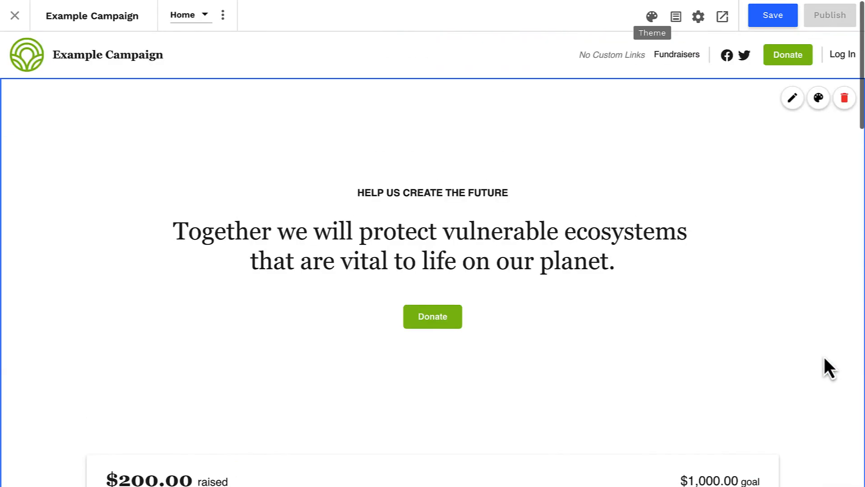
- Preview the green and white themes on the hero section, and apply the dark theme to it
{"action": "left_click", "coordinate": [818, 100]}
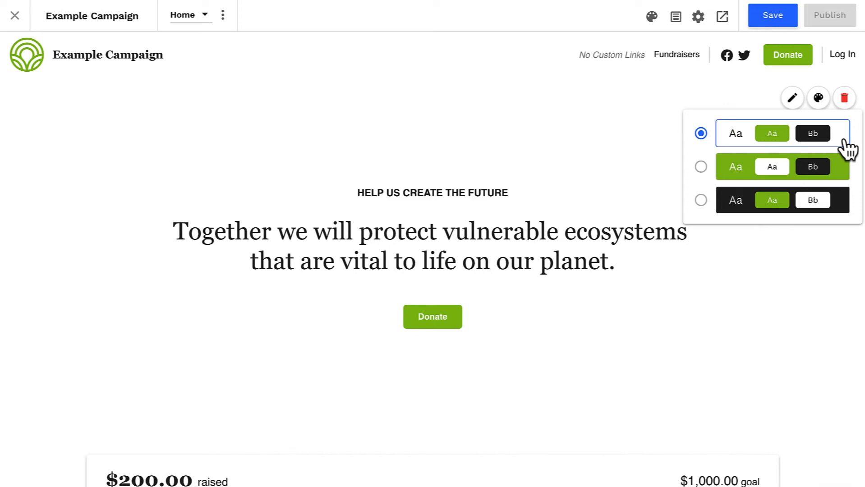
{"action": "left_click", "coordinate": [846, 166]}
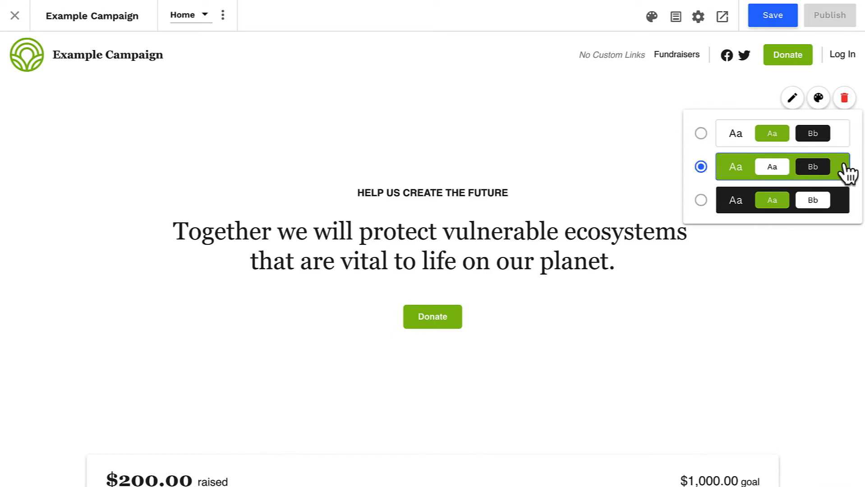
{"action": "left_click", "coordinate": [845, 201]}
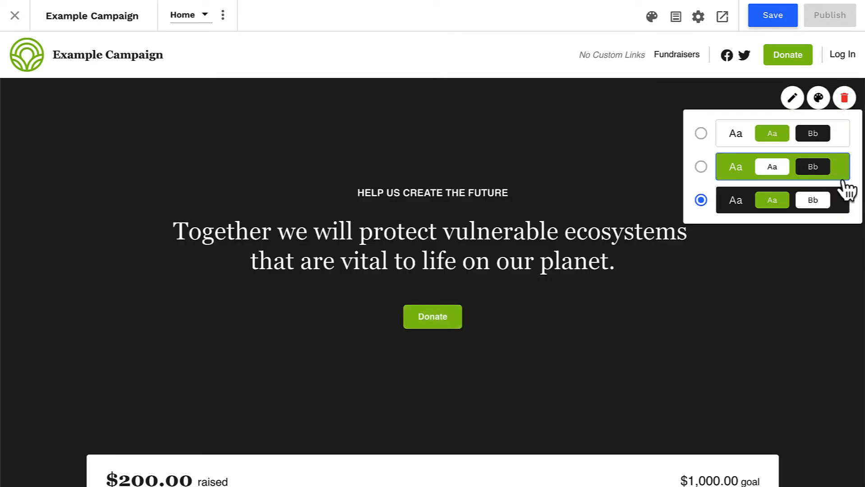
{"action": "left_click", "coordinate": [846, 167]}
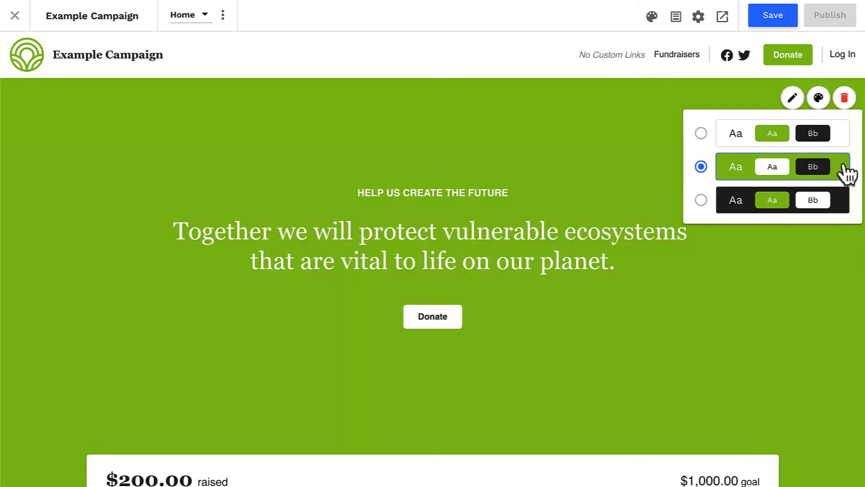
{"action": "left_click", "coordinate": [842, 140]}
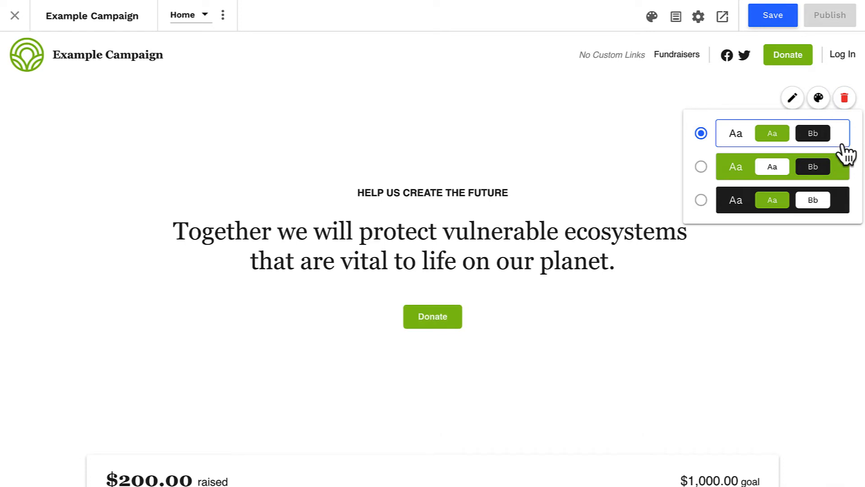
{"action": "left_click", "coordinate": [841, 208]}
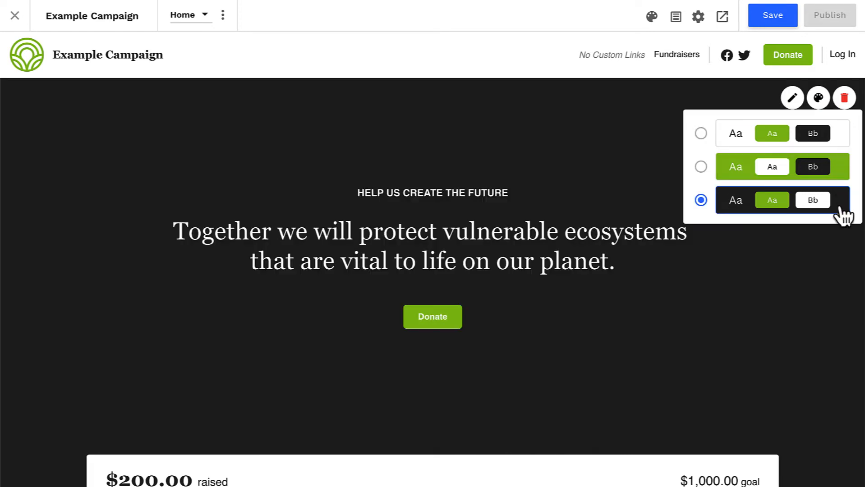
{"action": "left_click", "coordinate": [831, 287]}
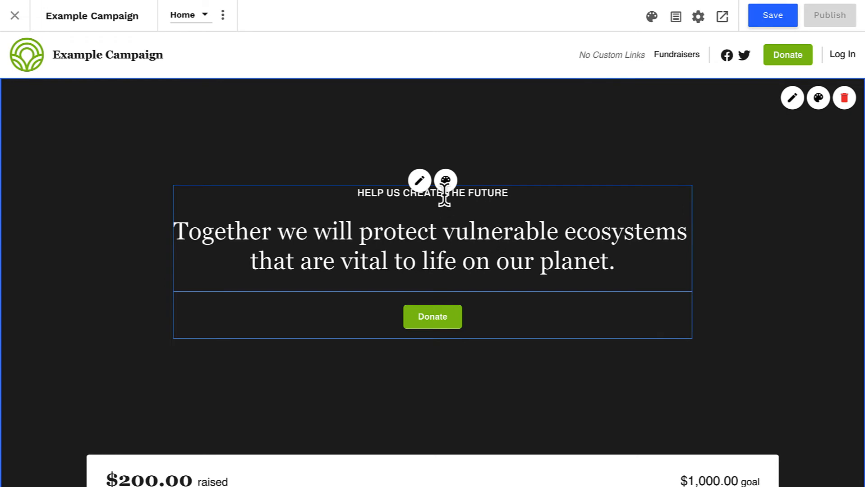
- Try a raised surface with the white theme behind the hero text block, and turn the raised surface off again
{"action": "left_click", "coordinate": [445, 181]}
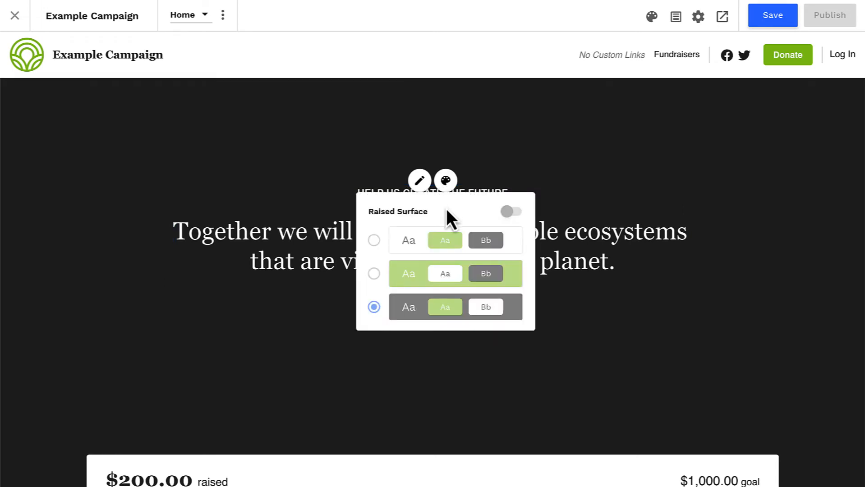
{"action": "left_click", "coordinate": [514, 212]}
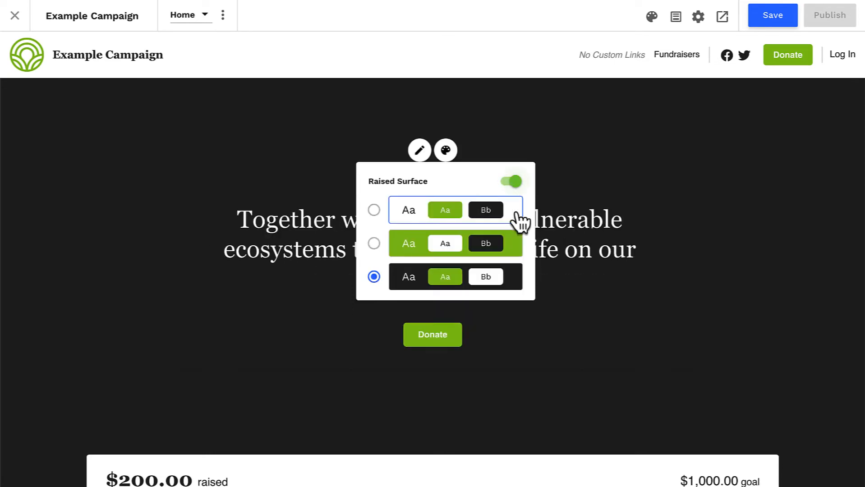
{"action": "left_click", "coordinate": [504, 222]}
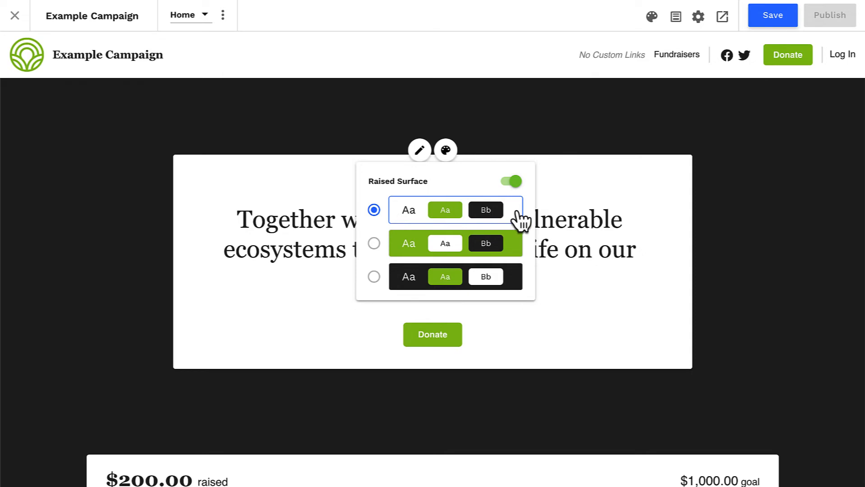
{"action": "left_click", "coordinate": [515, 182]}
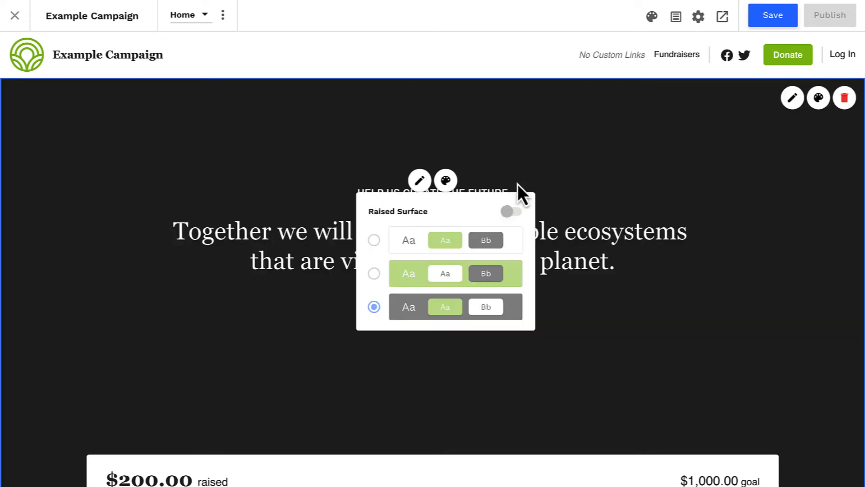
{"action": "left_click", "coordinate": [695, 144]}
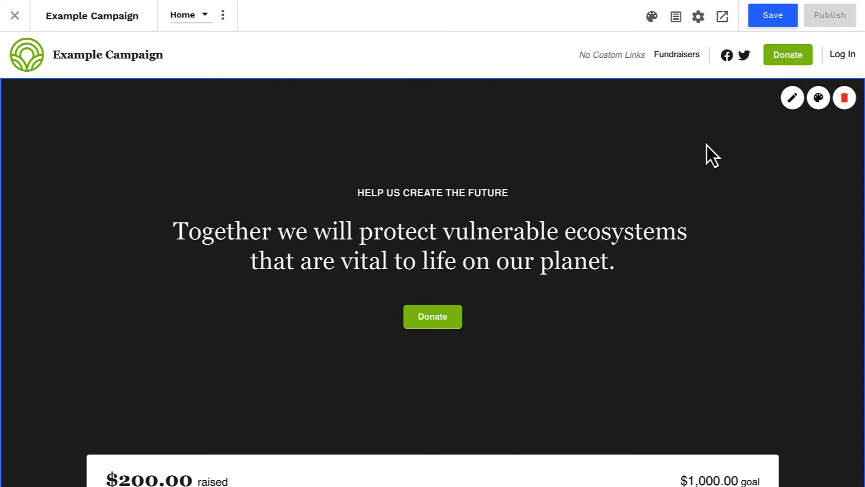
- Examine Theme 1's customization settings in the site theme, including the primary button's shape and style options
{"action": "left_click", "coordinate": [651, 17]}
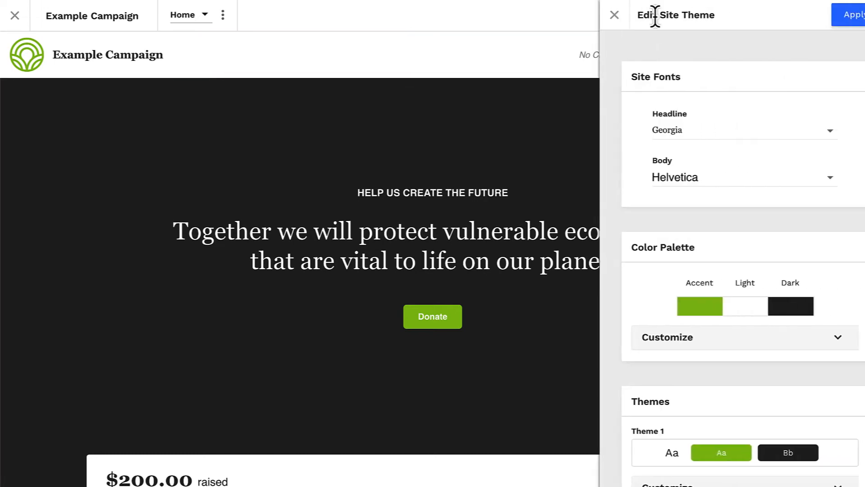
{"action": "scroll", "coordinate": [594, 332], "scroll_direction": "down", "scroll_amount": 5}
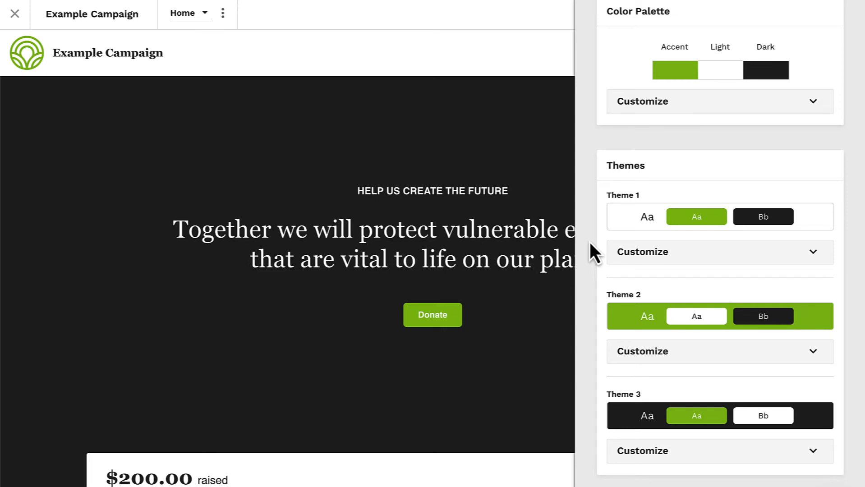
{"action": "left_click", "coordinate": [813, 261]}
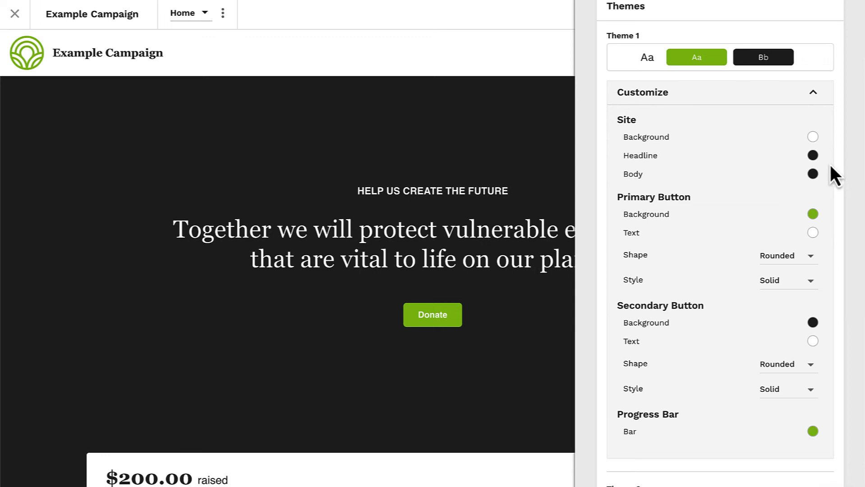
{"action": "scroll", "coordinate": [830, 179], "scroll_direction": "down", "scroll_amount": 3}
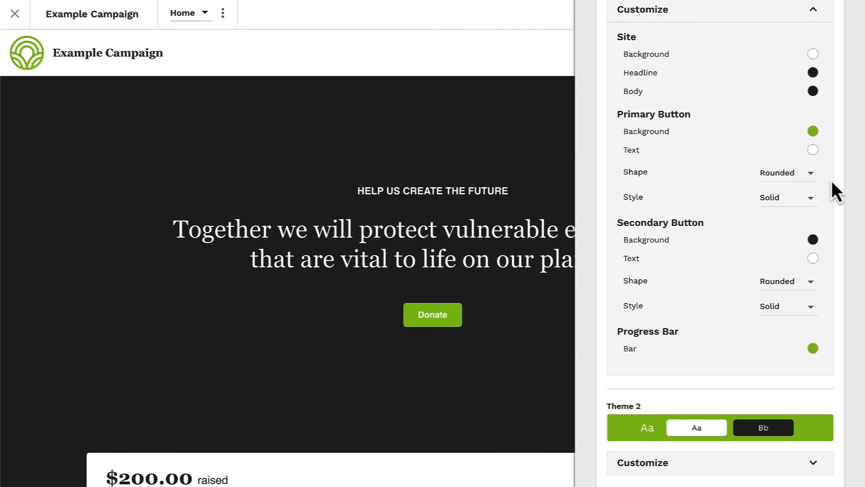
{"action": "left_click", "coordinate": [798, 179]}
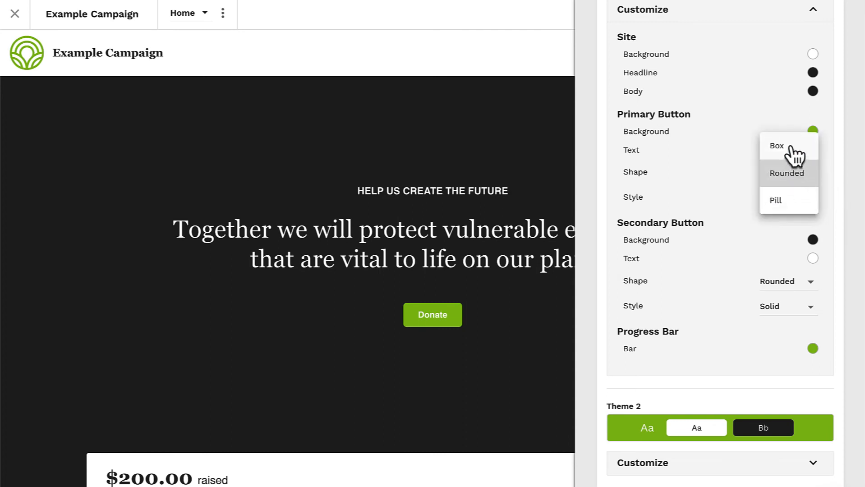
{"action": "left_click", "coordinate": [828, 176]}
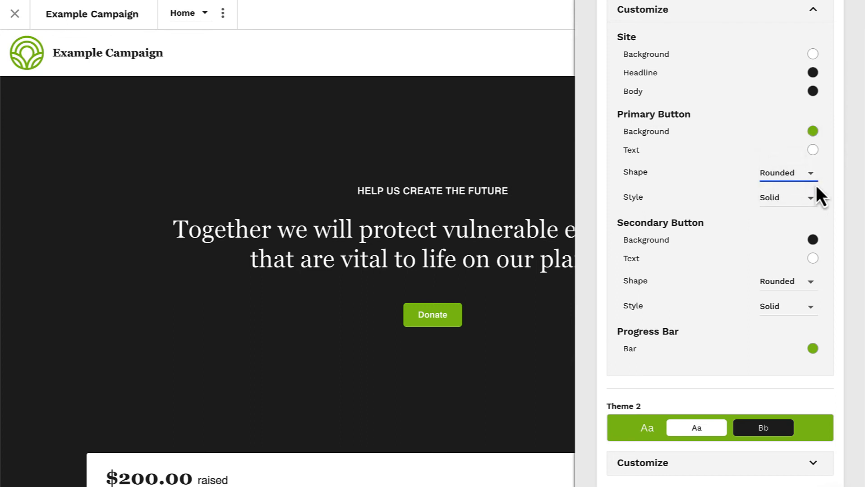
{"action": "left_click", "coordinate": [807, 206]}
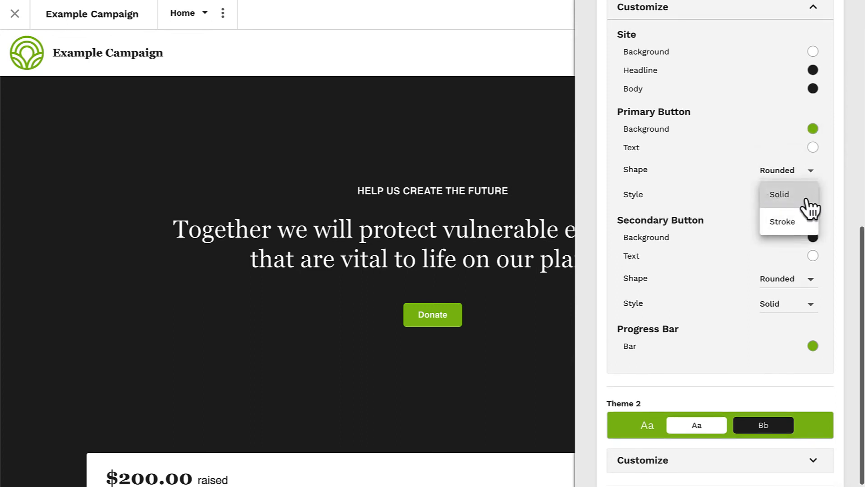
{"action": "left_click", "coordinate": [832, 196]}
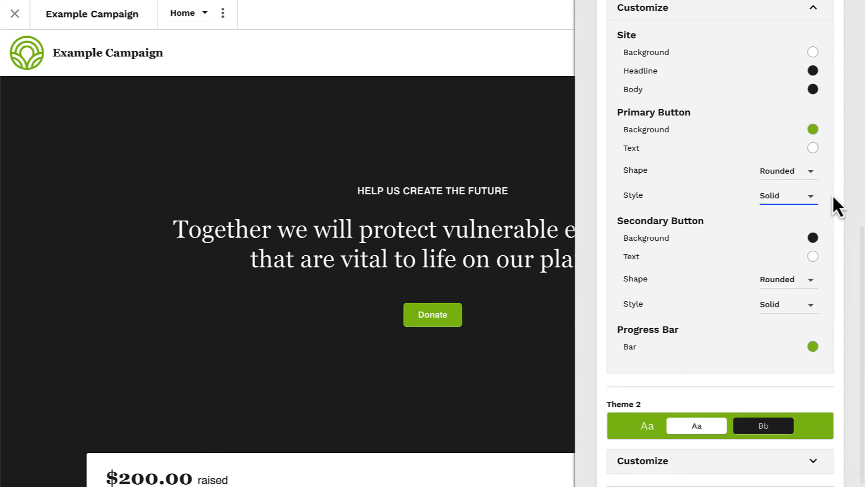
- Close the site theme settings and make Button 2 visible in the hero text block's layout
{"action": "scroll", "coordinate": [832, 196], "scroll_direction": "up", "scroll_amount": 10}
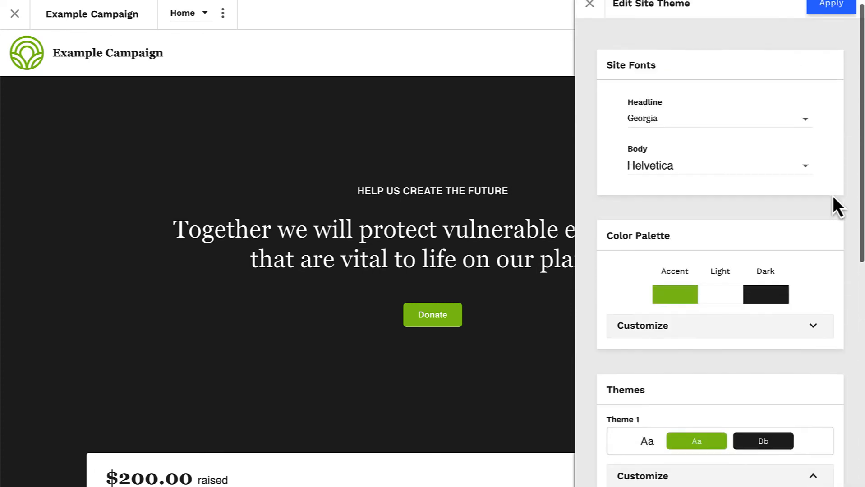
{"action": "left_click", "coordinate": [591, 24]}
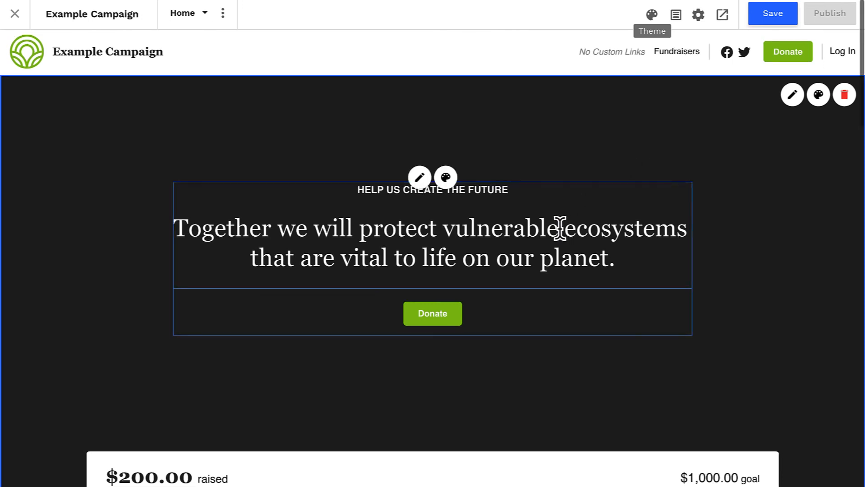
{"action": "left_click", "coordinate": [420, 178]}
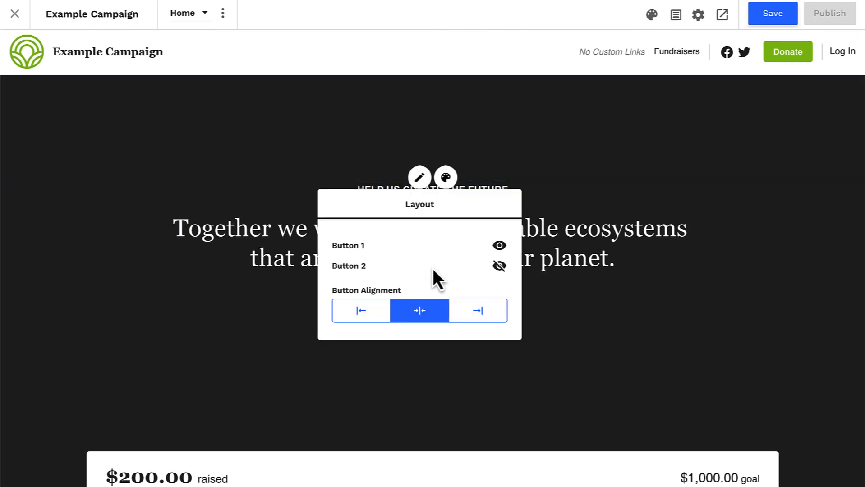
{"action": "left_click", "coordinate": [495, 272]}
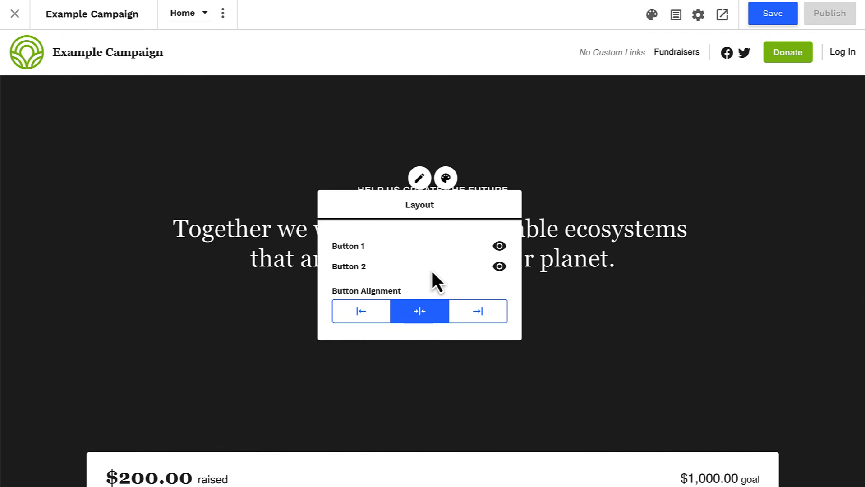
{"action": "left_click", "coordinate": [755, 328]}
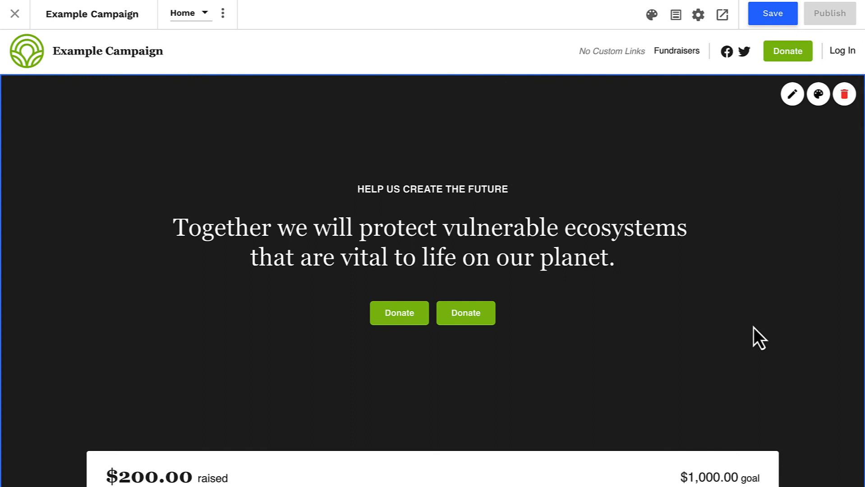
- Set the hero section's second Donate button to the Secondary style and the Fundraiser Signup type
{"action": "left_click", "coordinate": [466, 314]}
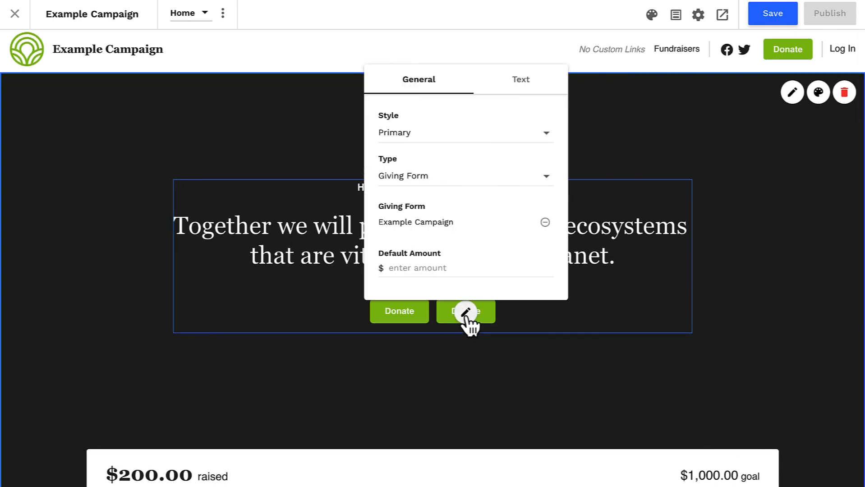
{"action": "left_click", "coordinate": [462, 135]}
{"action": "left_click", "coordinate": [456, 168]}
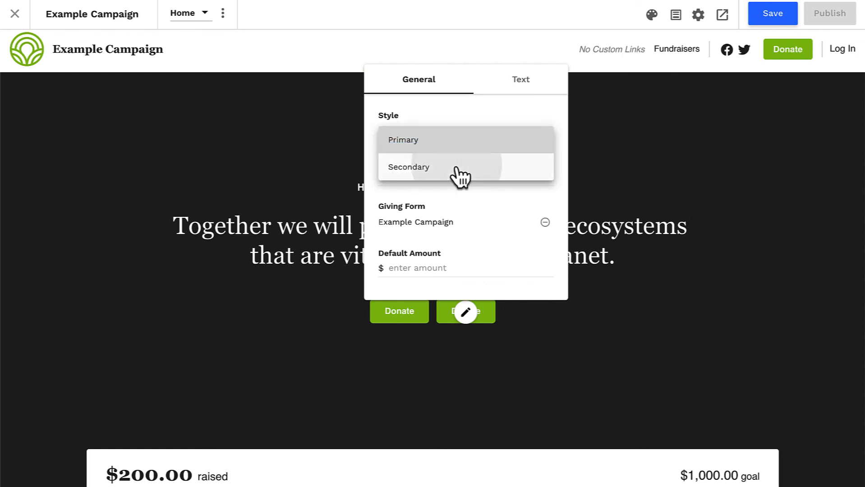
{"action": "left_click", "coordinate": [455, 177]}
{"action": "left_click", "coordinate": [459, 173]}
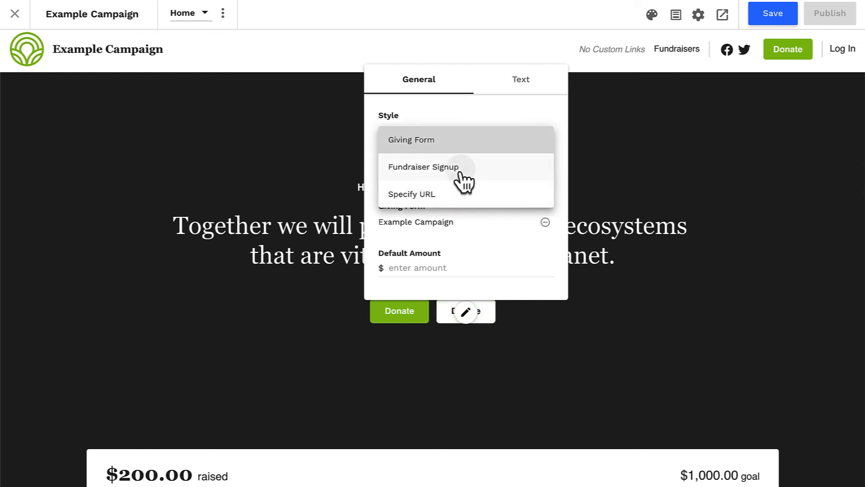
- Change the second hero button's label to "Start Fundraising"
{"action": "left_click", "coordinate": [516, 342]}
{"action": "double_click", "coordinate": [490, 399]}
{"action": "type", "text": "Start Fund"}
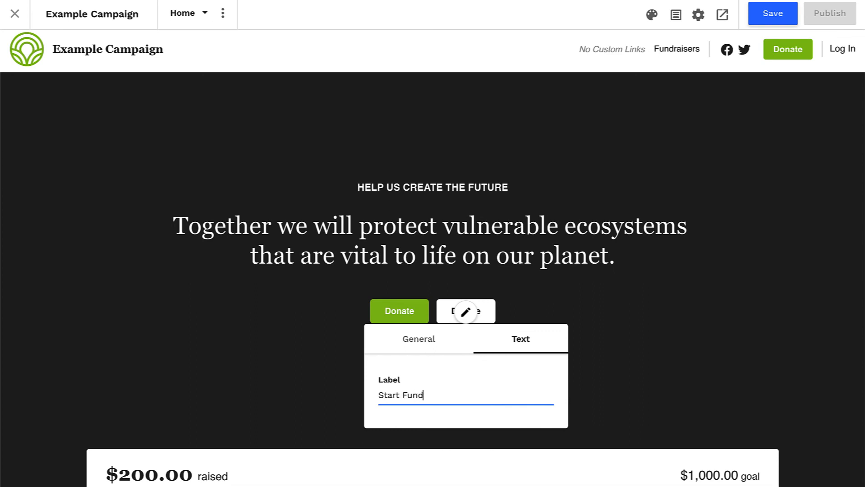
{"action": "type", "text": "raising"}
{"action": "left_click", "coordinate": [681, 385]}
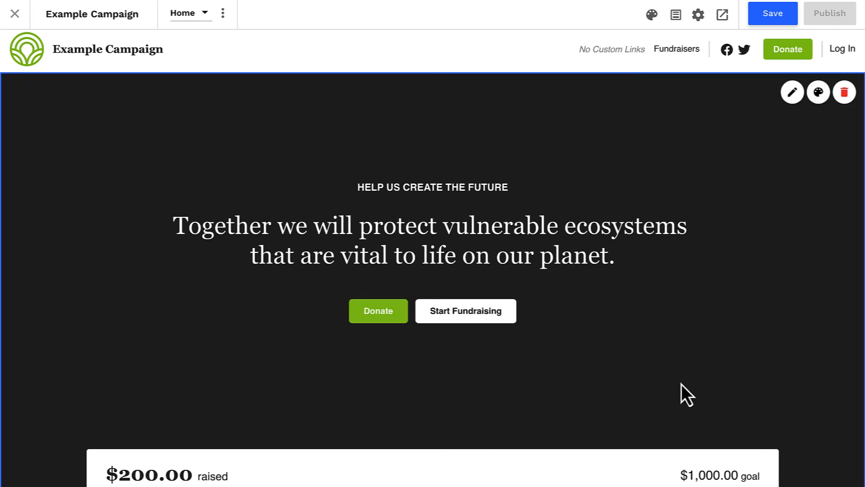